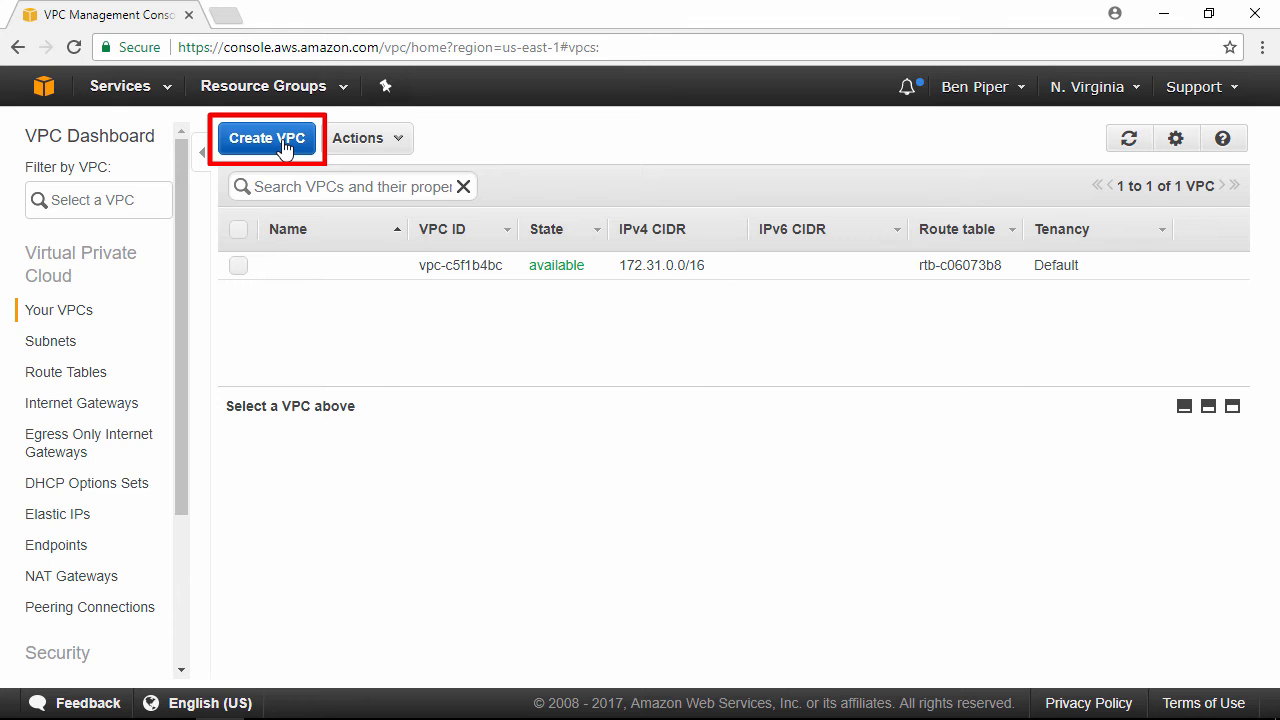
Step: Create a VPC named web-vpc with IPv4 CIDR block 10.1.0.0/16, no IPv6 block and Default tenancy
{"action": "left_click", "coordinate": [283, 143]}
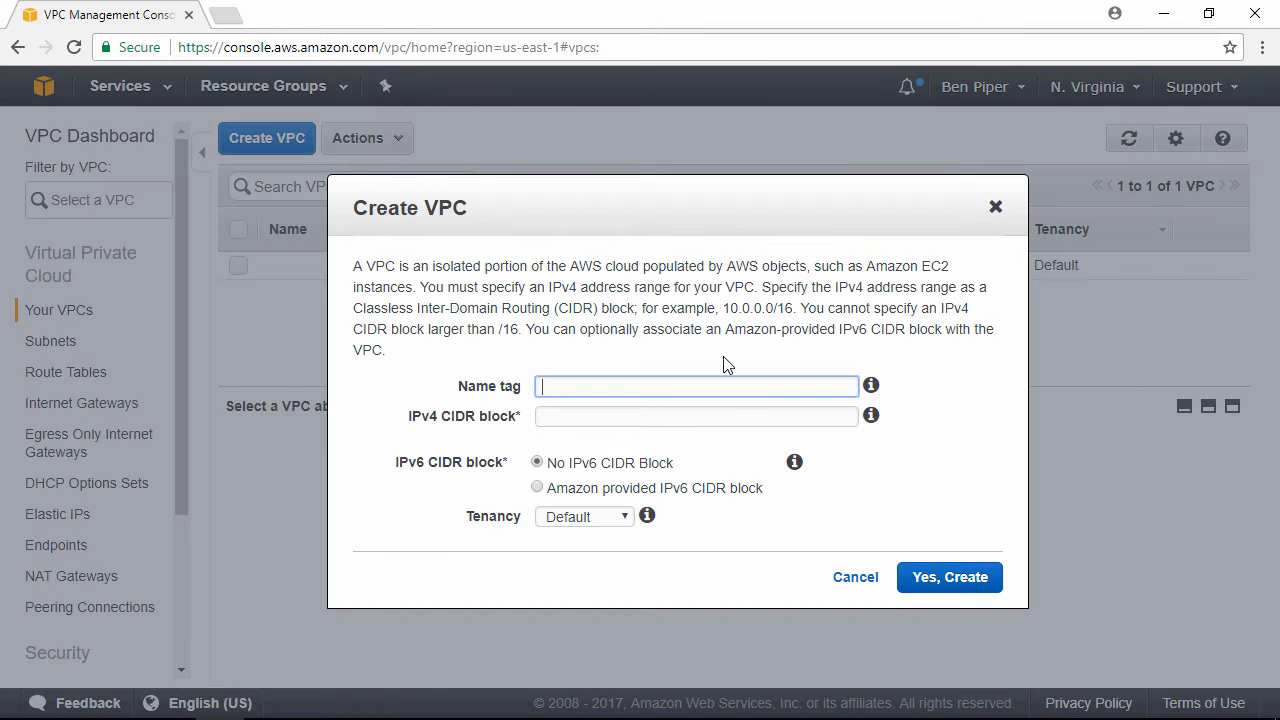
{"action": "type", "text": "web-vpc"}
{"action": "key", "text": "Tab"}
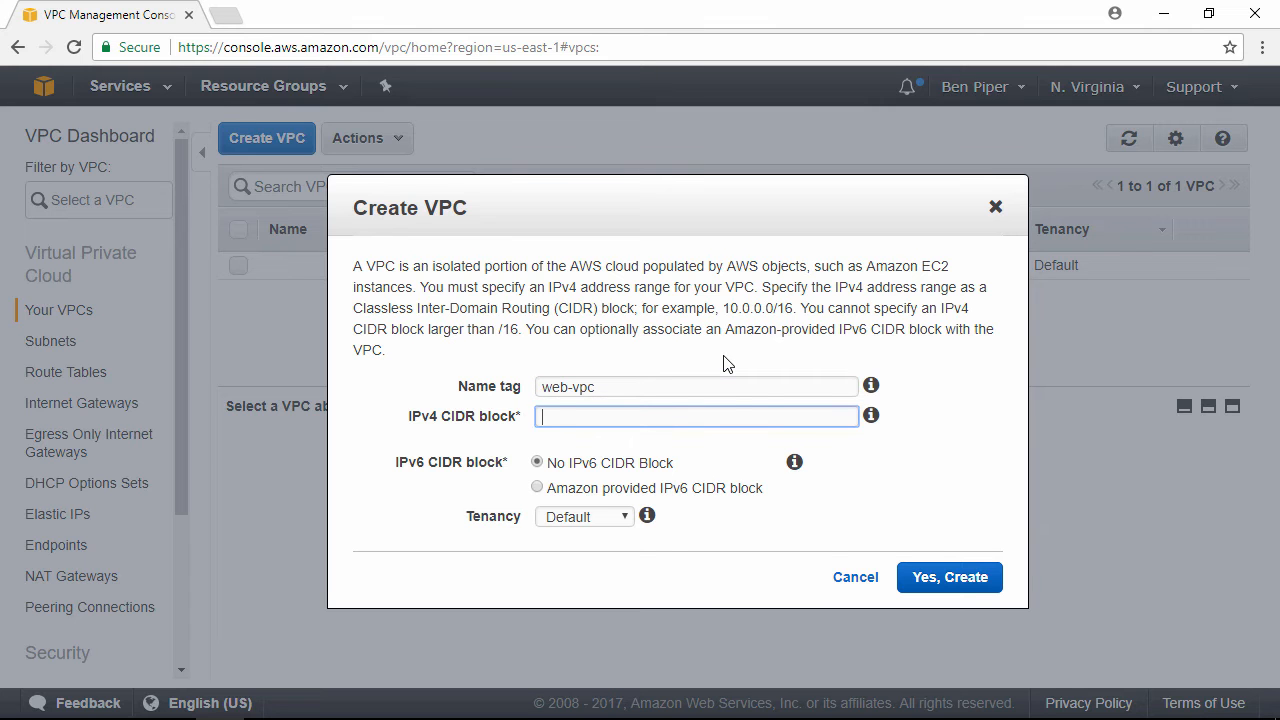
{"action": "type", "text": "10.1.0.0/16"}
{"action": "left_click", "coordinate": [617, 517]}
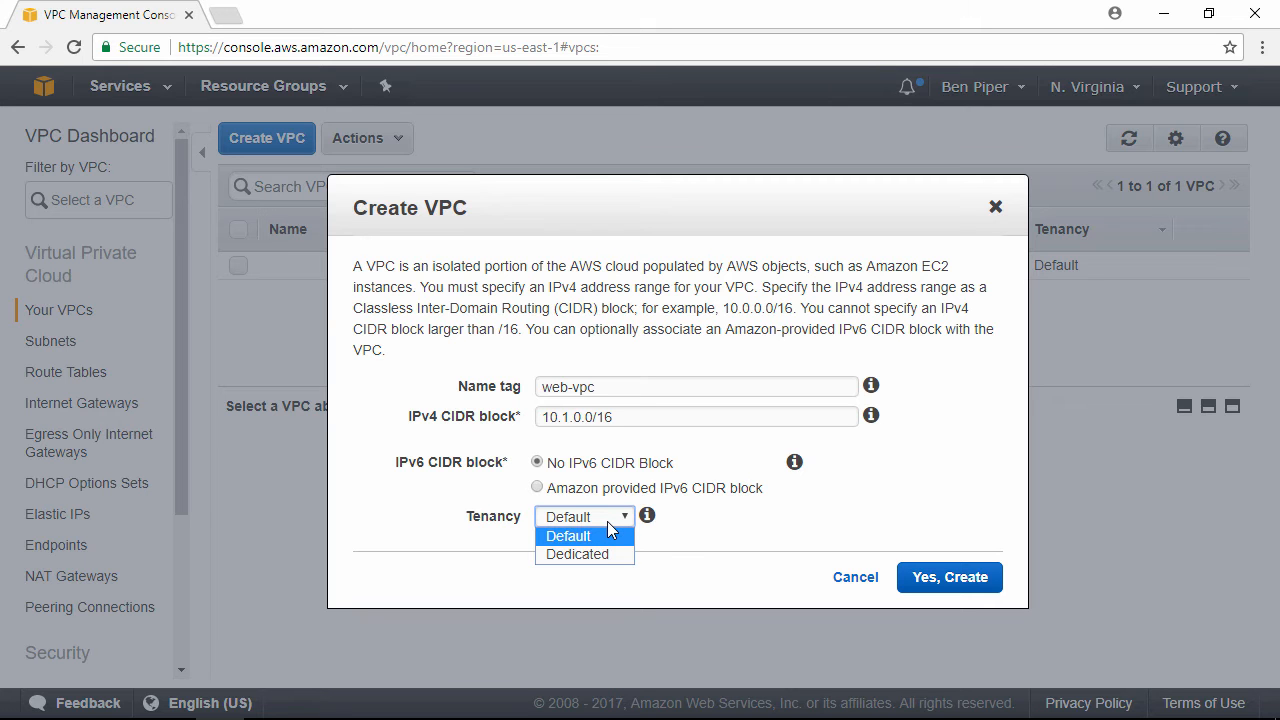
{"action": "left_click", "coordinate": [929, 565]}
{"action": "left_click", "coordinate": [940, 577]}
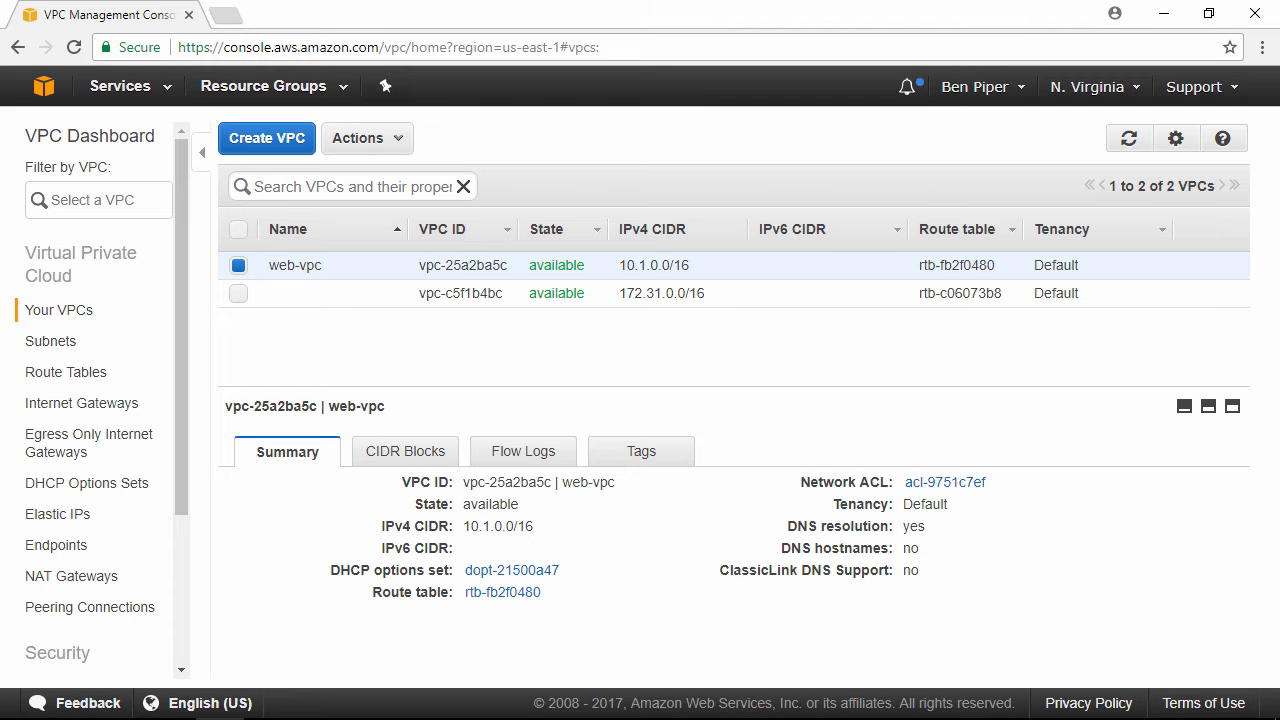
Step: Create a subnet named web-pub in web-vpc, in availability zone us-east-1a, with CIDR block 10.1.254.0/24
{"action": "left_click", "coordinate": [61, 342]}
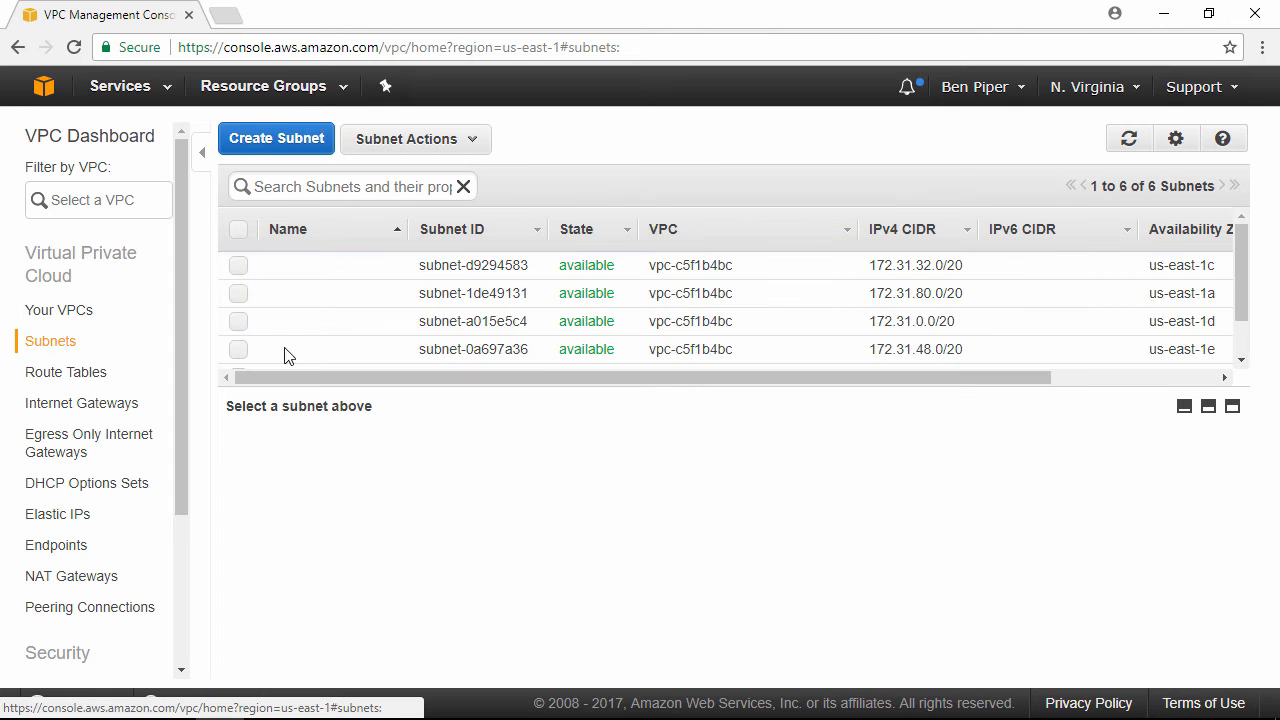
{"action": "left_click", "coordinate": [295, 137]}
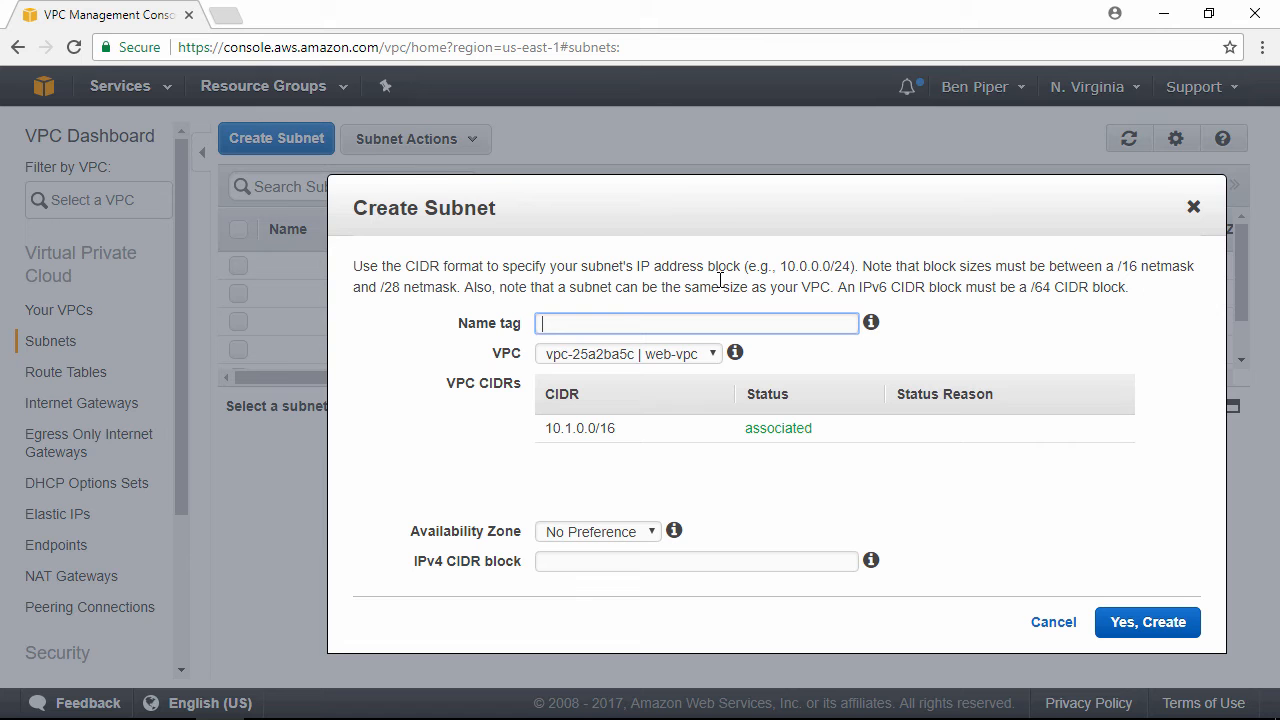
{"action": "type", "text": "web-pub"}
{"action": "key", "text": "Tab"}
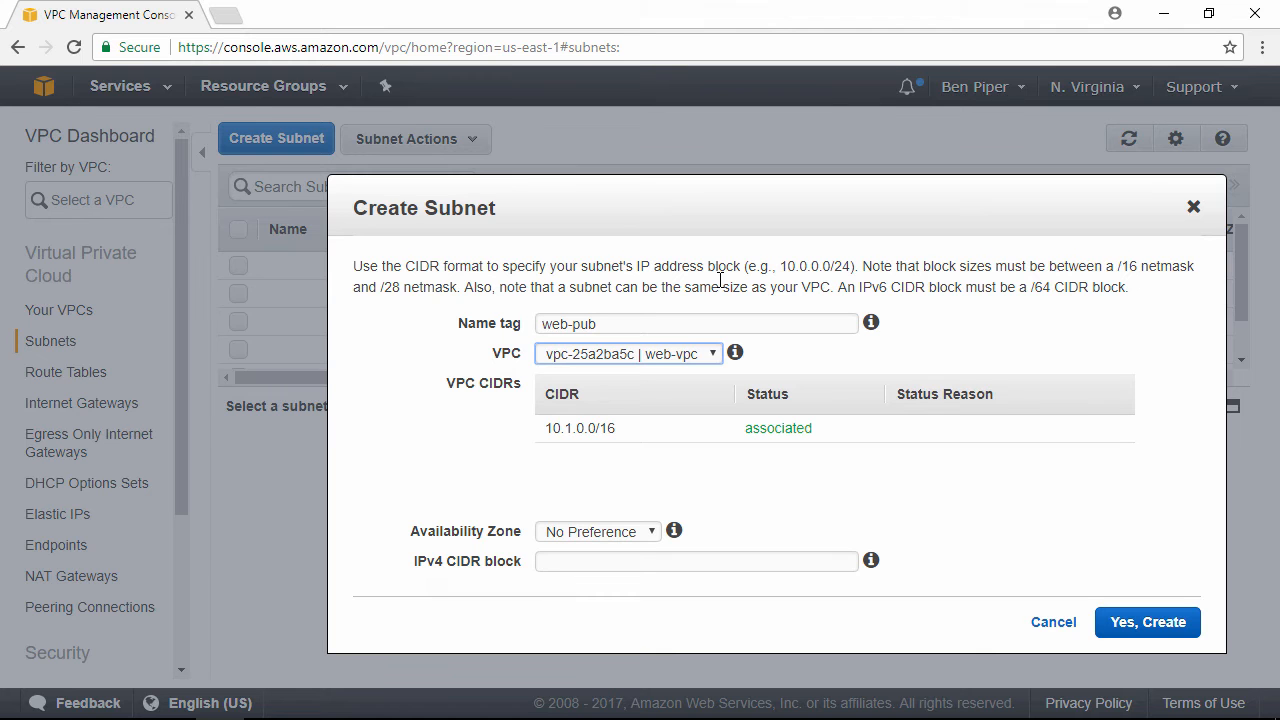
{"action": "key", "text": "Tab"}
{"action": "key", "text": "Tab"}
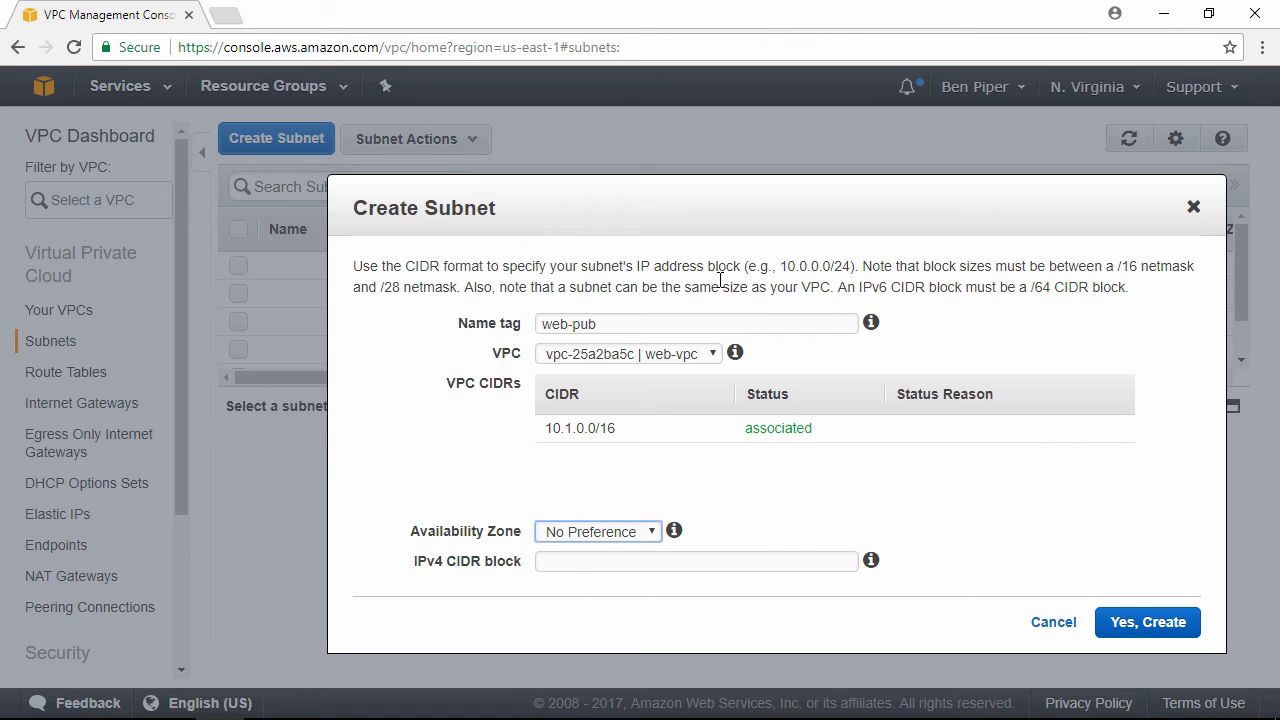
{"action": "key", "text": "Down"}
{"action": "key", "text": "Tab"}
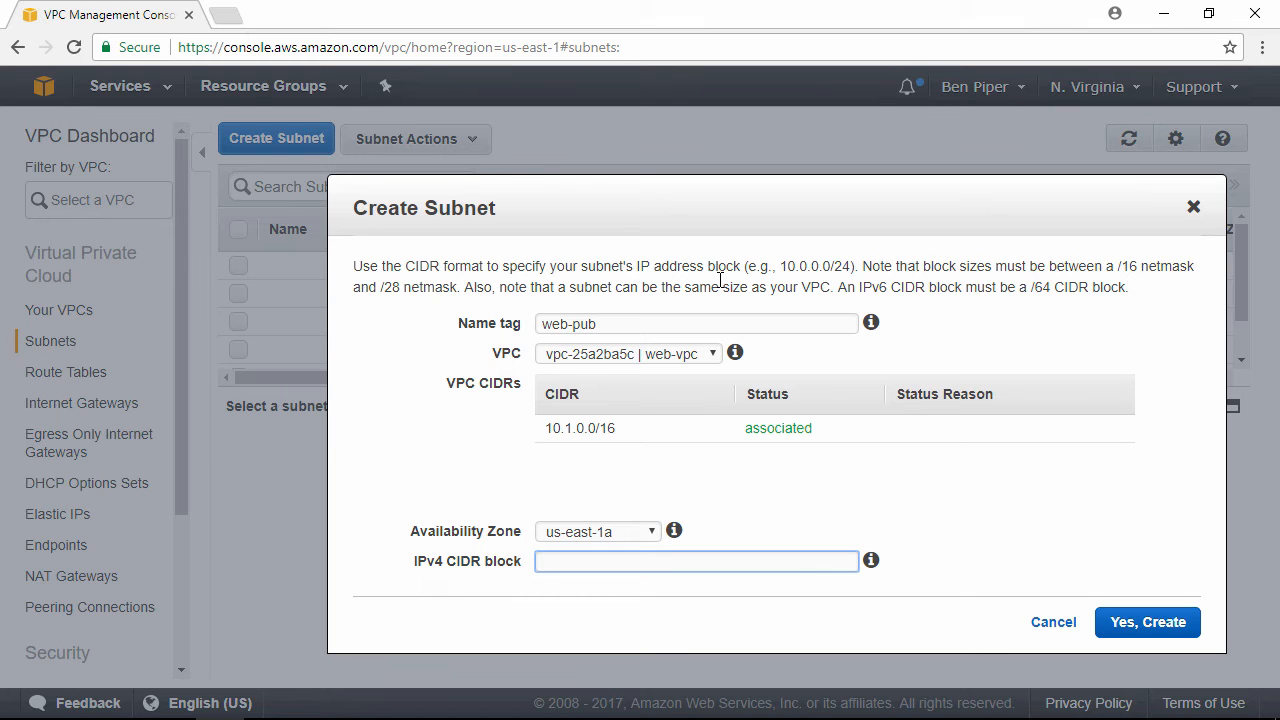
{"action": "type", "text": "10.1.254.0/24"}
{"action": "key", "text": "Tab"}
{"action": "key", "text": "Tab"}
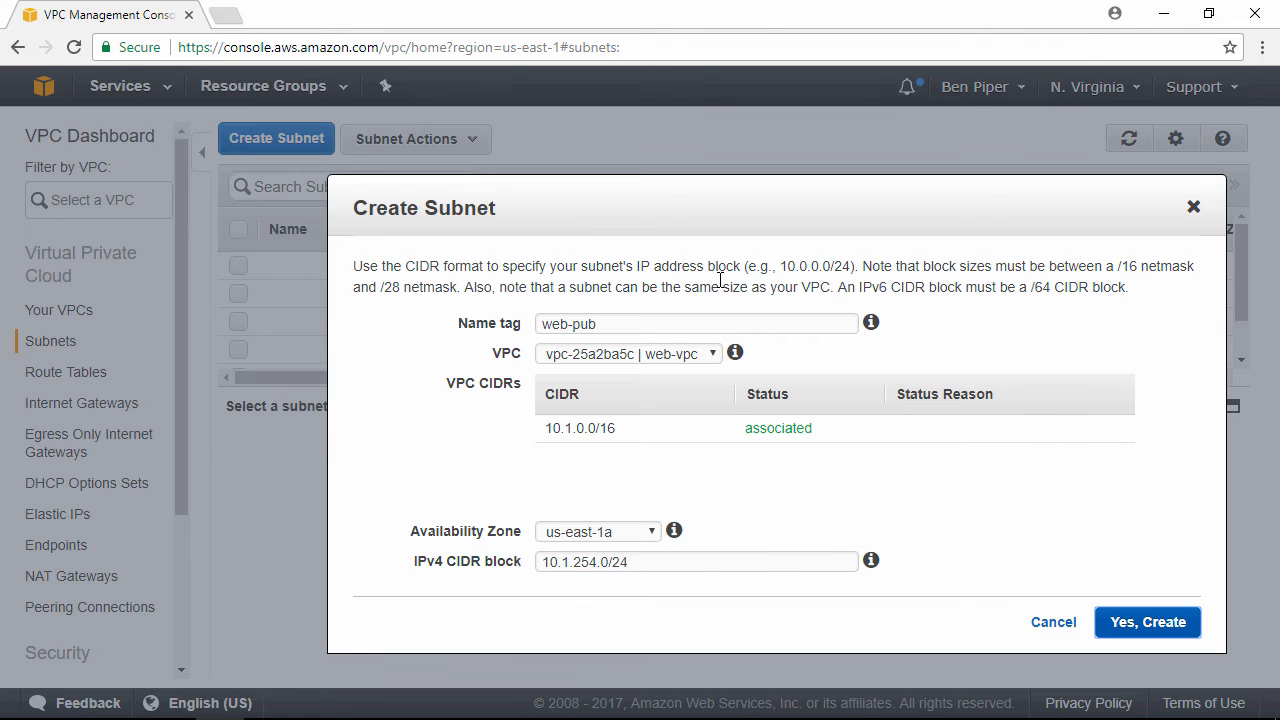
{"action": "key", "text": "Return"}
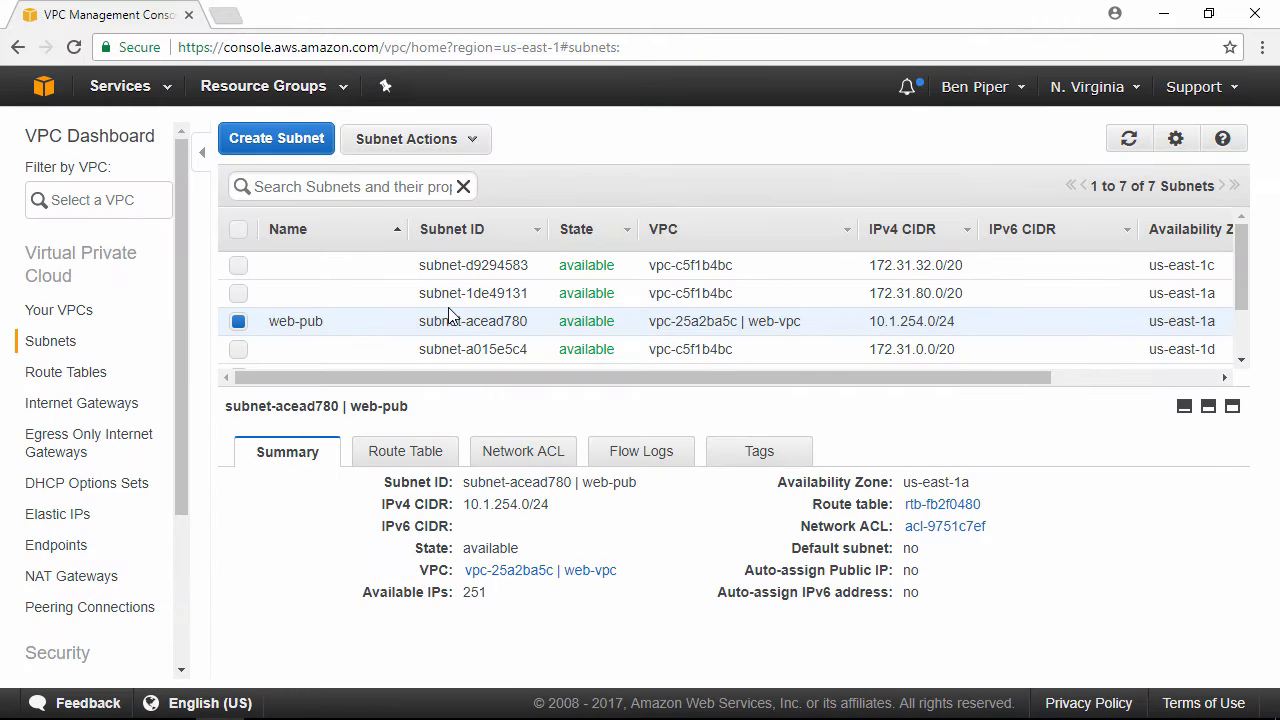
Step: Create a route table named web-pub for the web-vpc VPC
{"action": "left_click", "coordinate": [55, 380]}
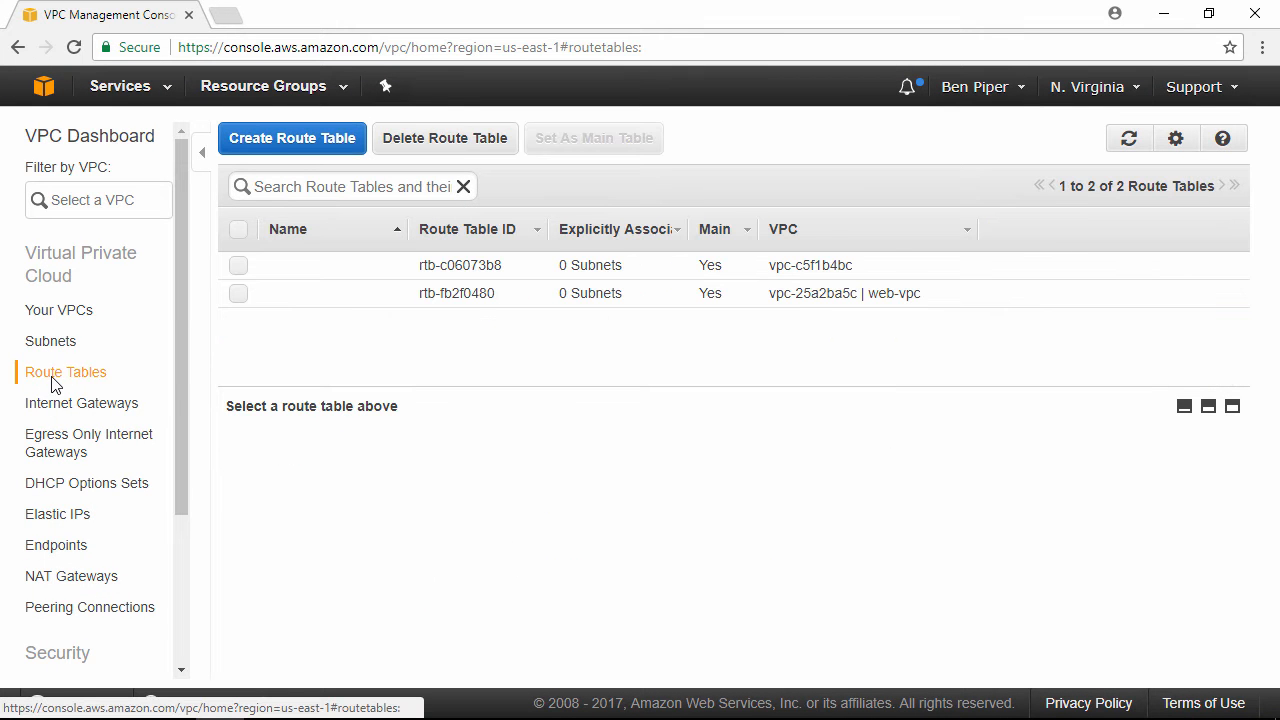
{"action": "left_click", "coordinate": [291, 142]}
{"action": "left_click", "coordinate": [717, 323]}
{"action": "type", "text": "web-pub"}
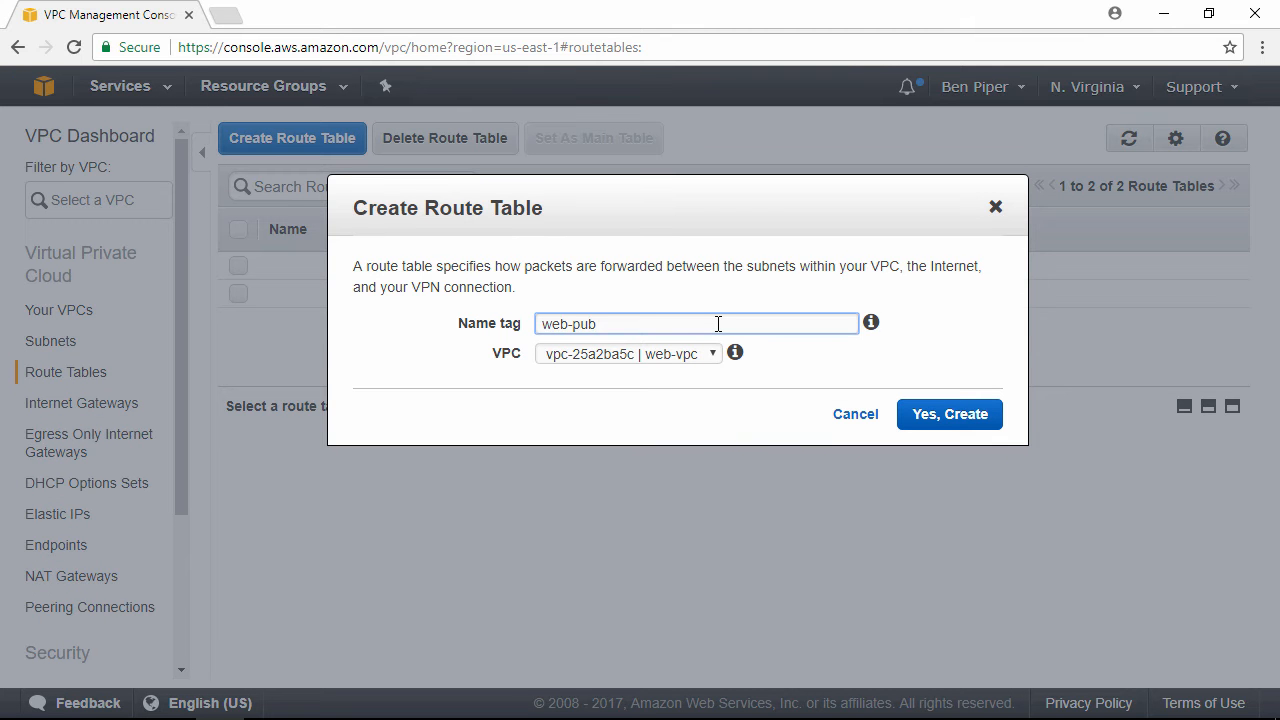
{"action": "key", "text": "Tab"}
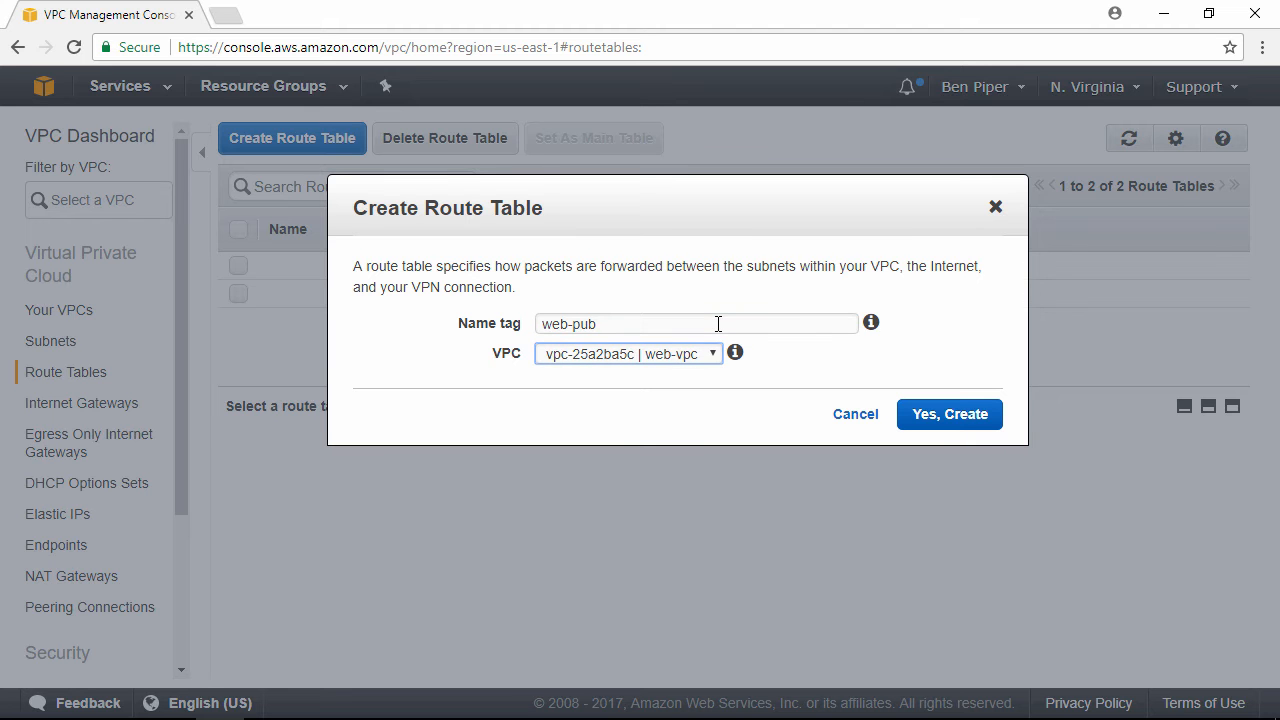
{"action": "key", "text": "Tab"}
{"action": "key", "text": "Tab"}
{"action": "key", "text": "Return"}
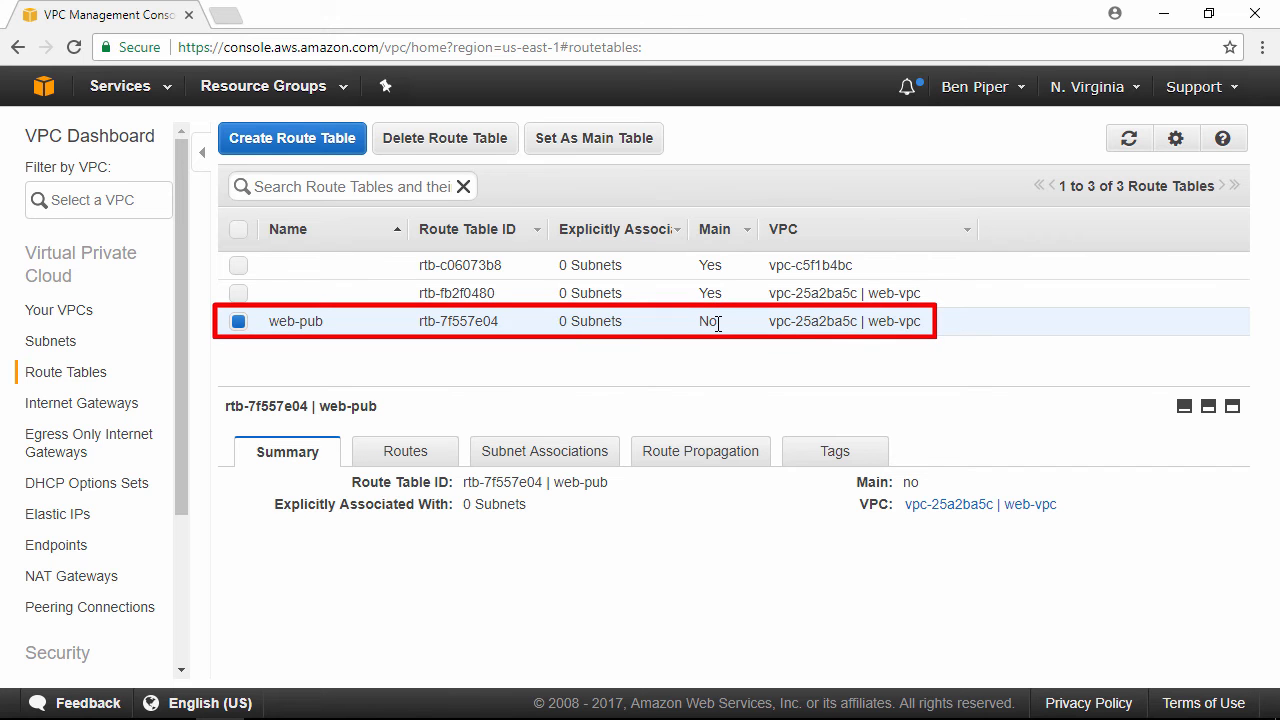
Step: Associate the web-pub subnet with the web-pub route table
{"action": "left_click", "coordinate": [405, 455]}
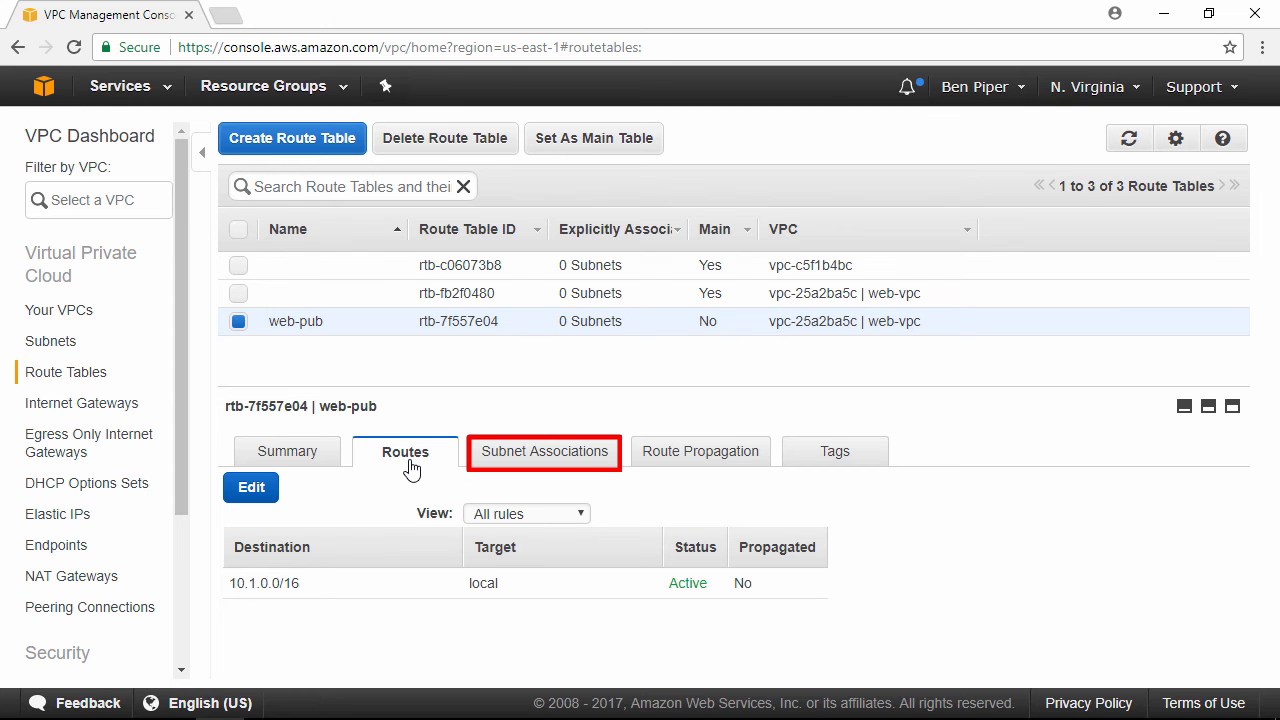
{"action": "left_click", "coordinate": [524, 462]}
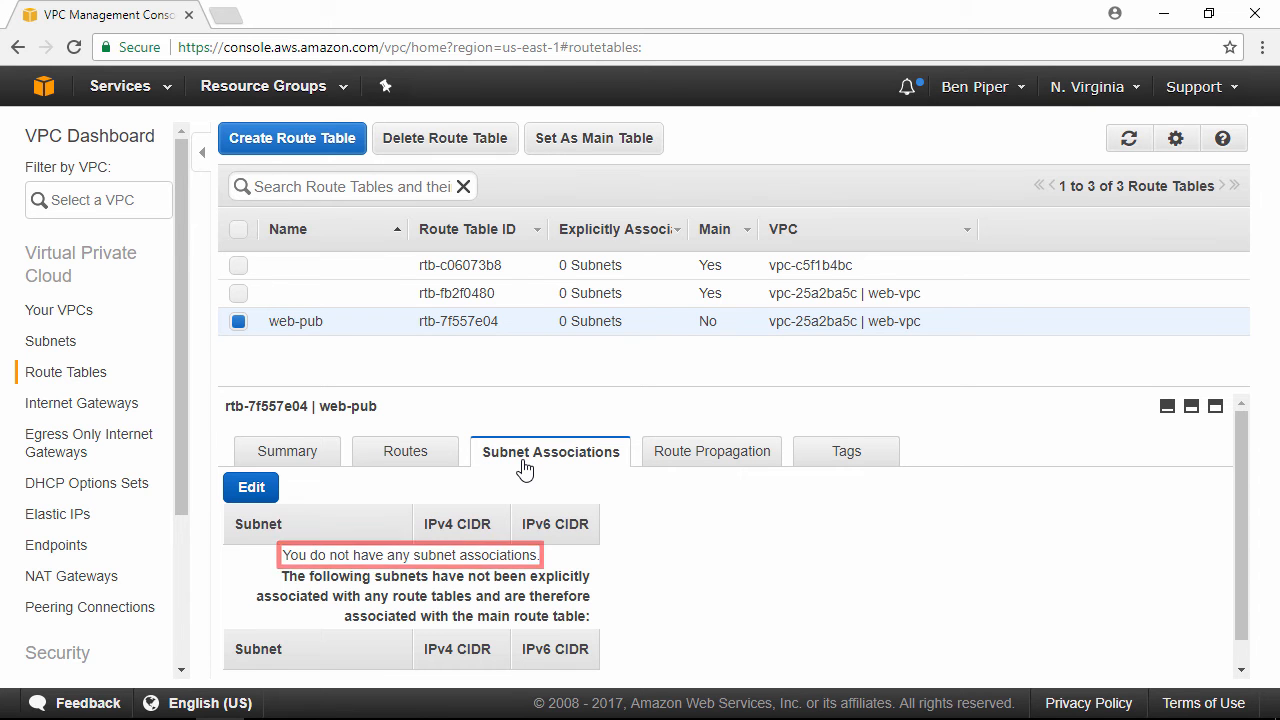
{"action": "left_click", "coordinate": [252, 490]}
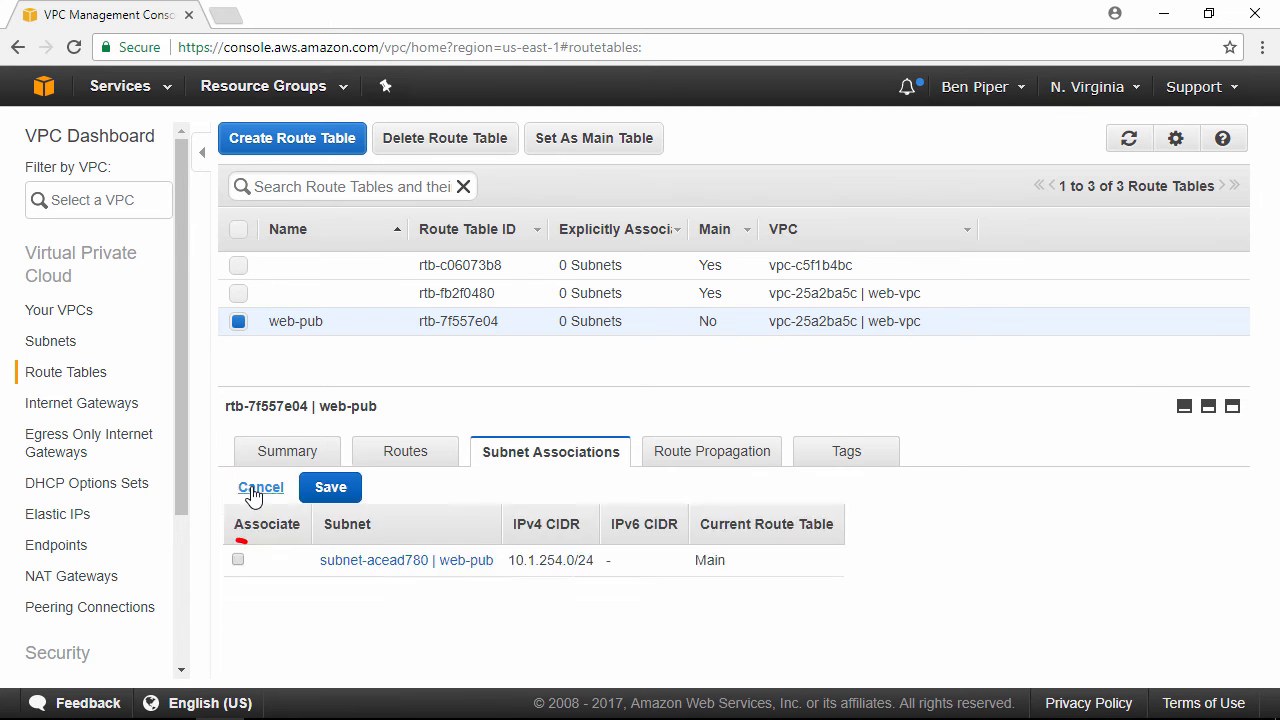
{"action": "left_click", "coordinate": [238, 560]}
{"action": "left_click", "coordinate": [341, 498]}
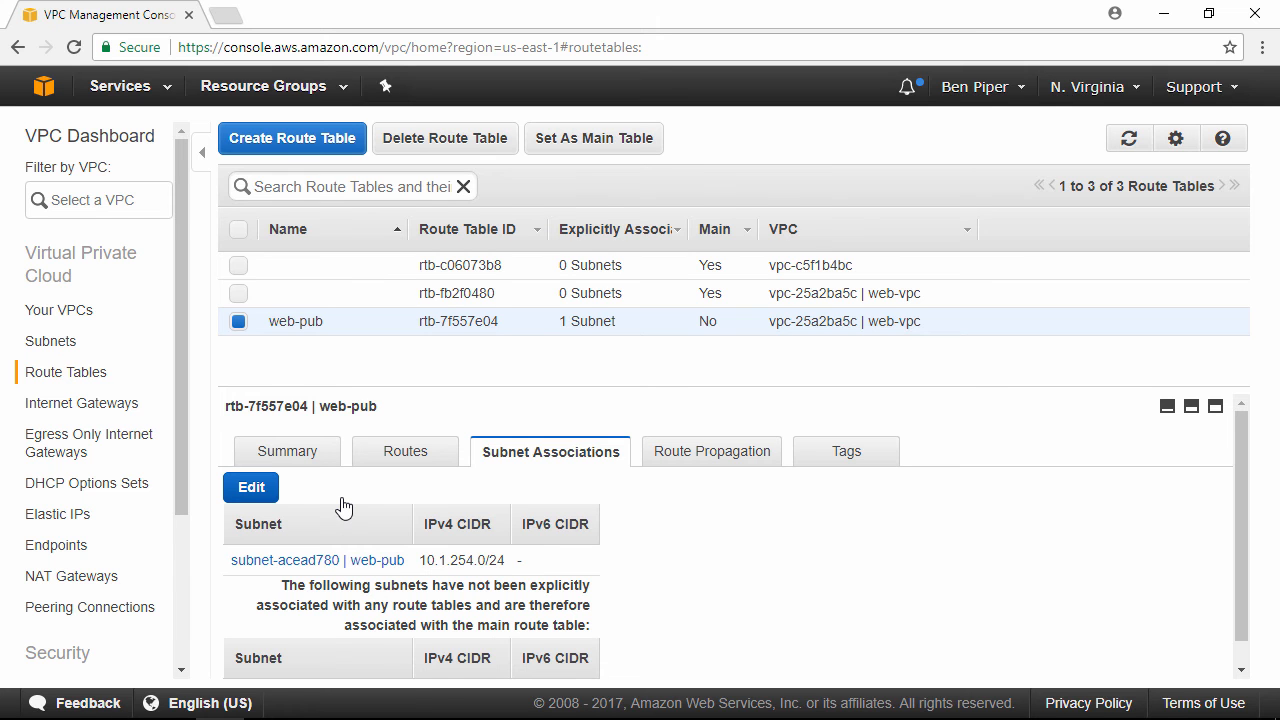
Step: Create an internet gateway named web-igw and attach it to web-vpc
{"action": "left_click", "coordinate": [100, 412]}
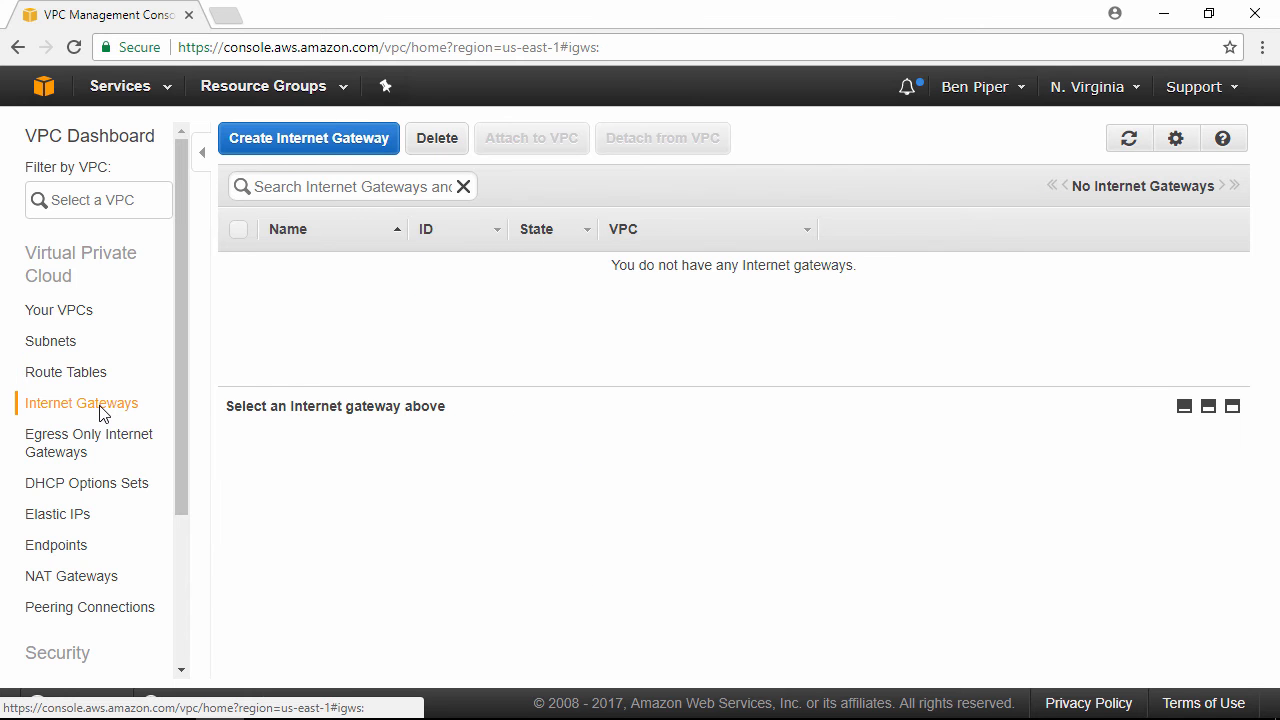
{"action": "left_click", "coordinate": [290, 146]}
{"action": "left_click", "coordinate": [752, 306]}
{"action": "type", "text": "web-igw"}
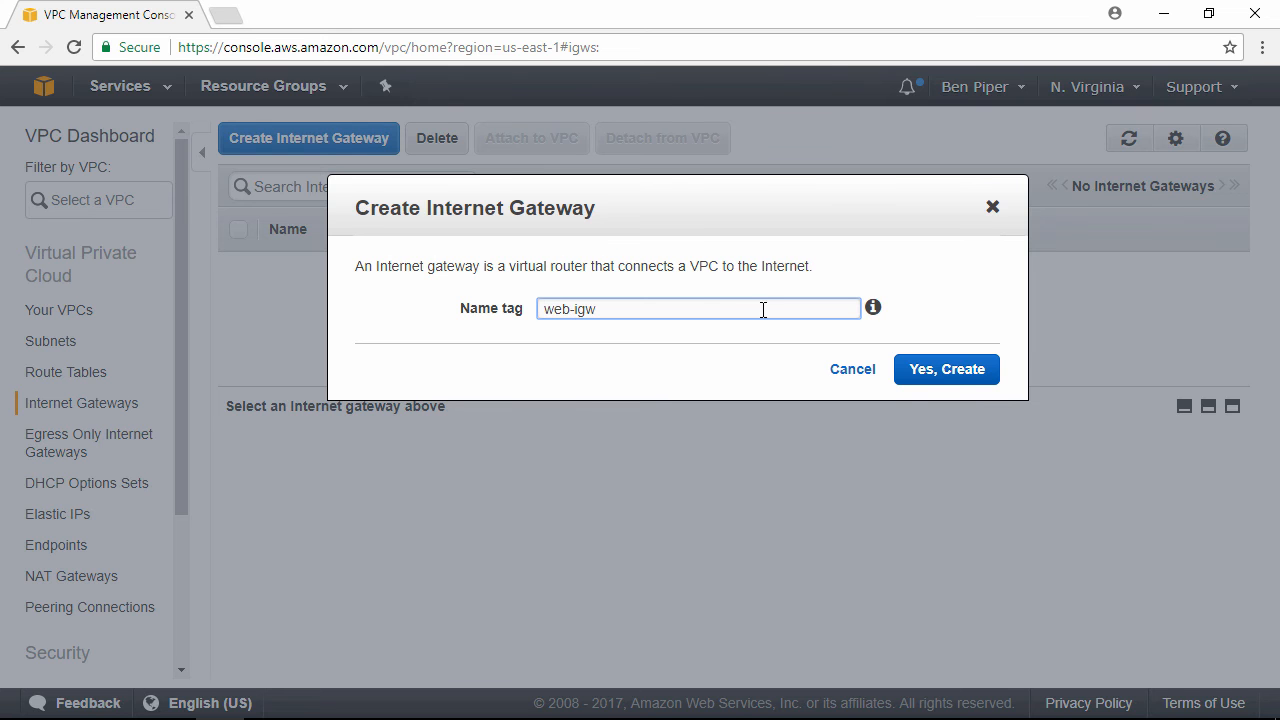
{"action": "left_click", "coordinate": [960, 369]}
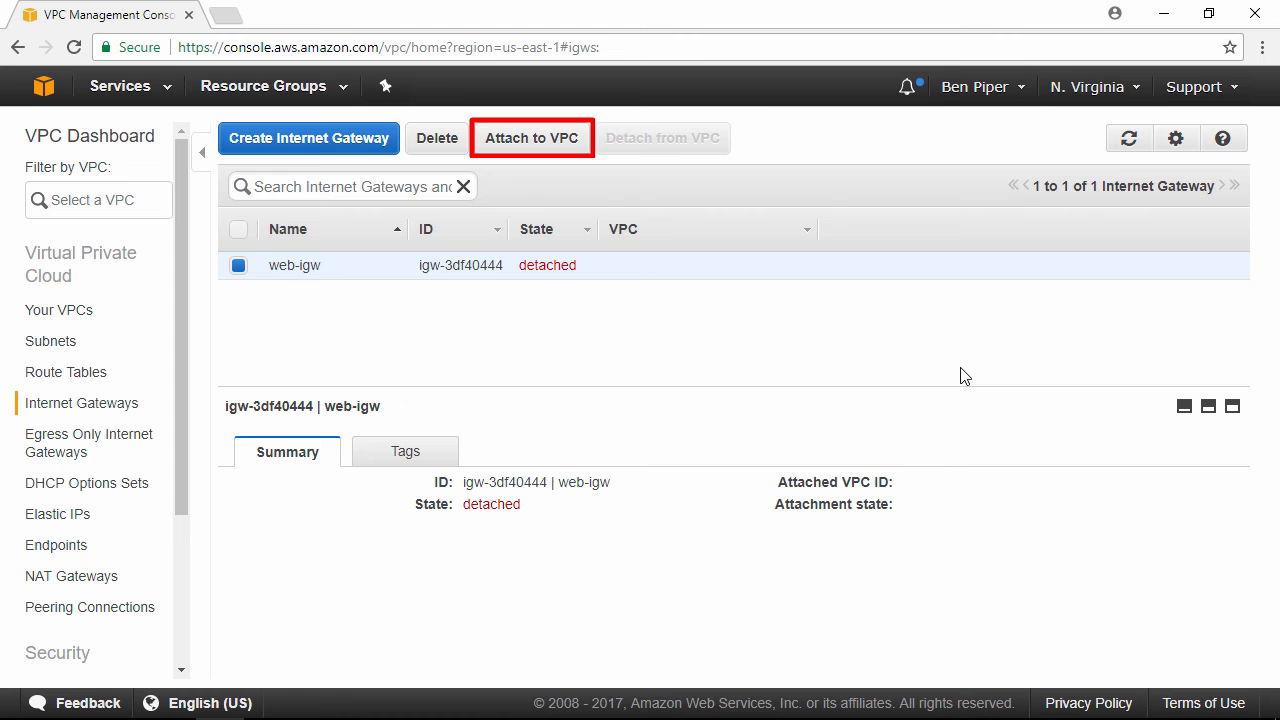
{"action": "left_click", "coordinate": [537, 150]}
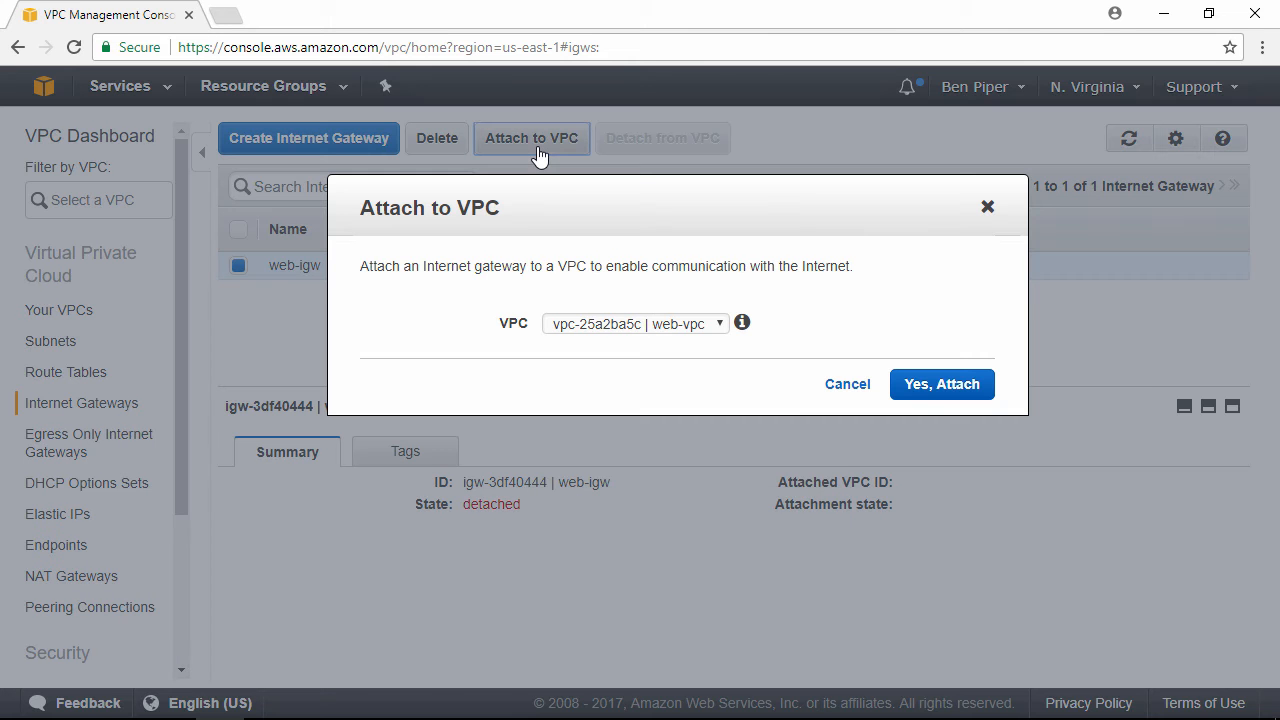
{"action": "left_click", "coordinate": [942, 385]}
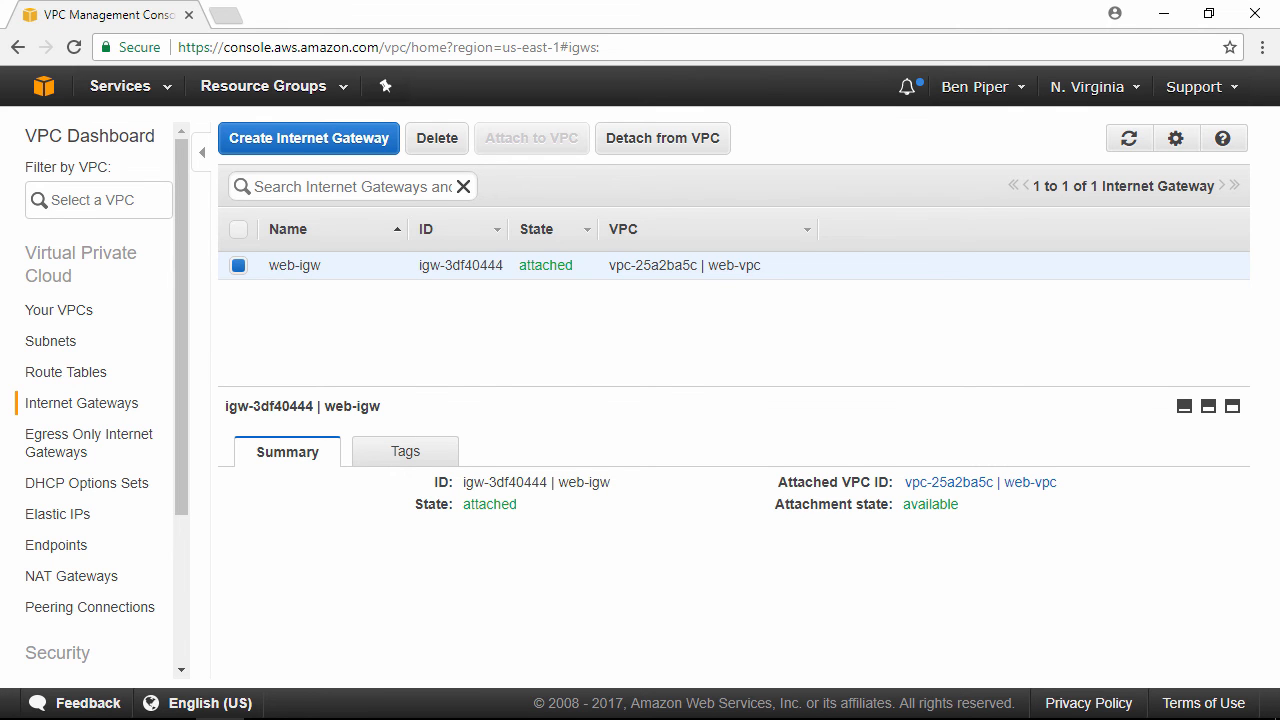
Step: Add a route to the web-pub route table sending 0.0.0.0/0 to the web-igw internet gateway and save it
{"action": "left_click", "coordinate": [104, 376]}
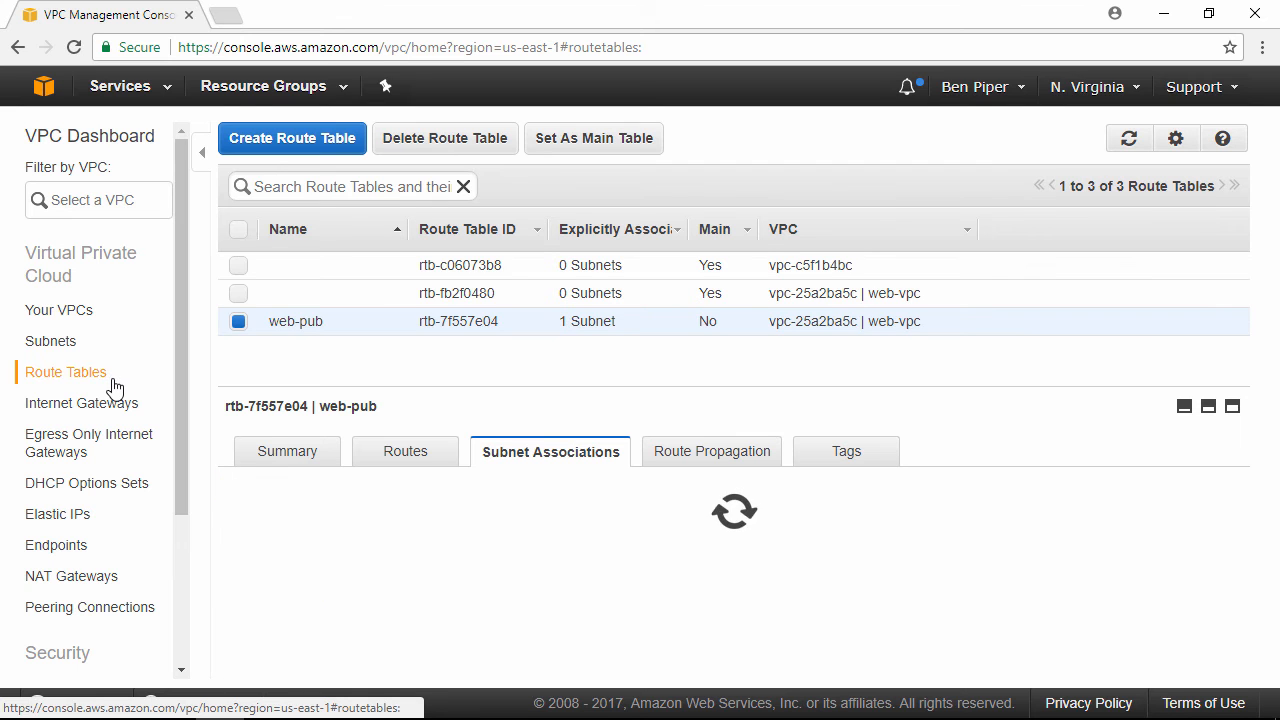
{"action": "left_click", "coordinate": [406, 465]}
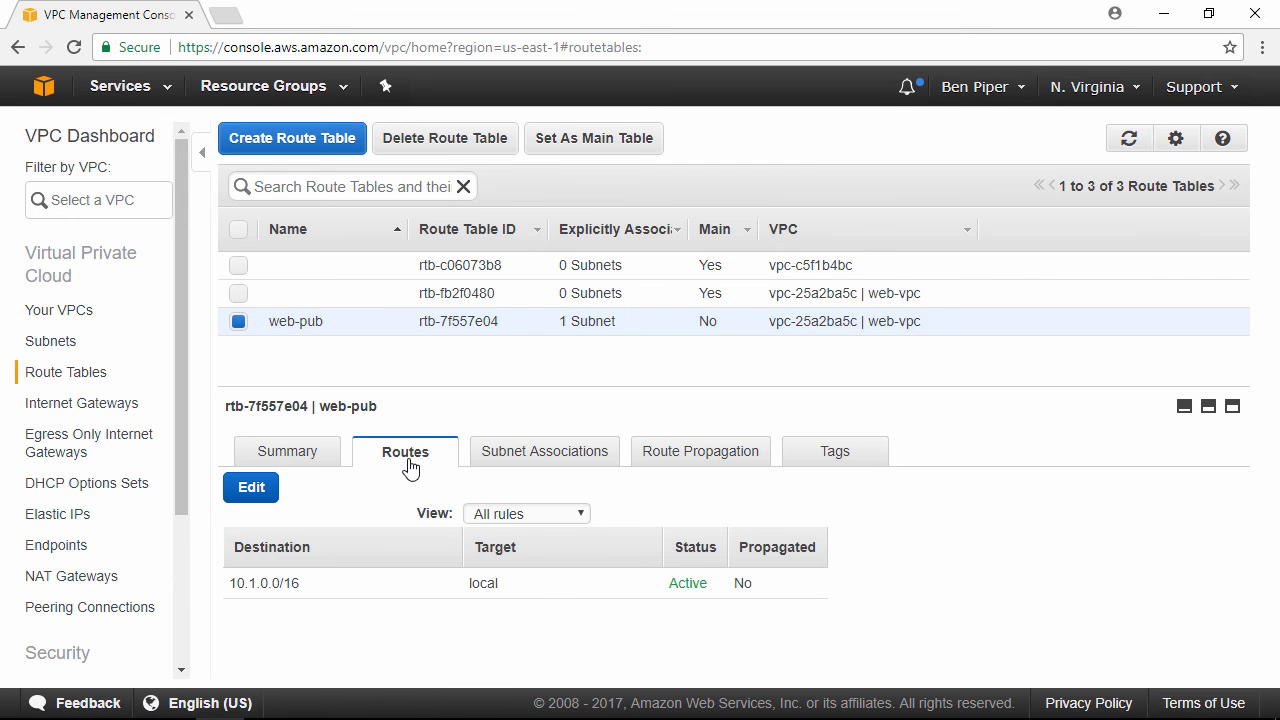
{"action": "left_click", "coordinate": [249, 490]}
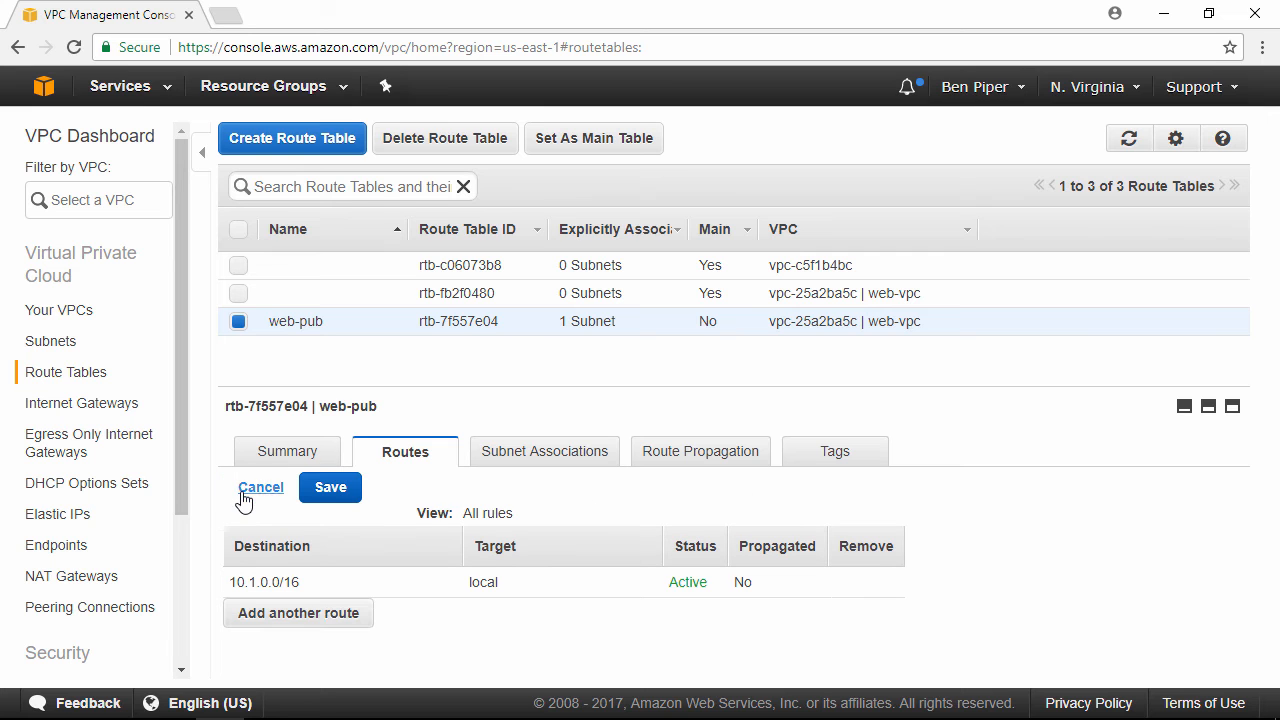
{"action": "left_click", "coordinate": [327, 625]}
{"action": "left_click", "coordinate": [370, 614]}
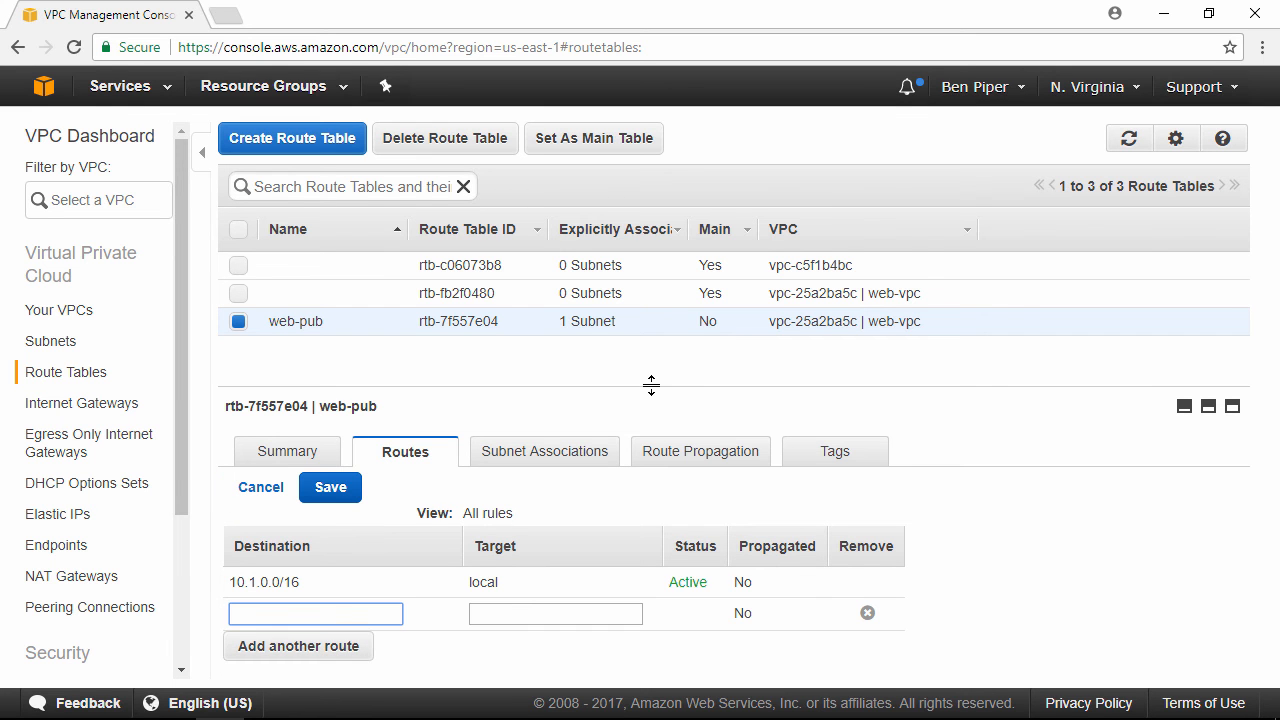
{"action": "type", "text": "0.0.0.0/0"}
{"action": "left_click", "coordinate": [555, 613]}
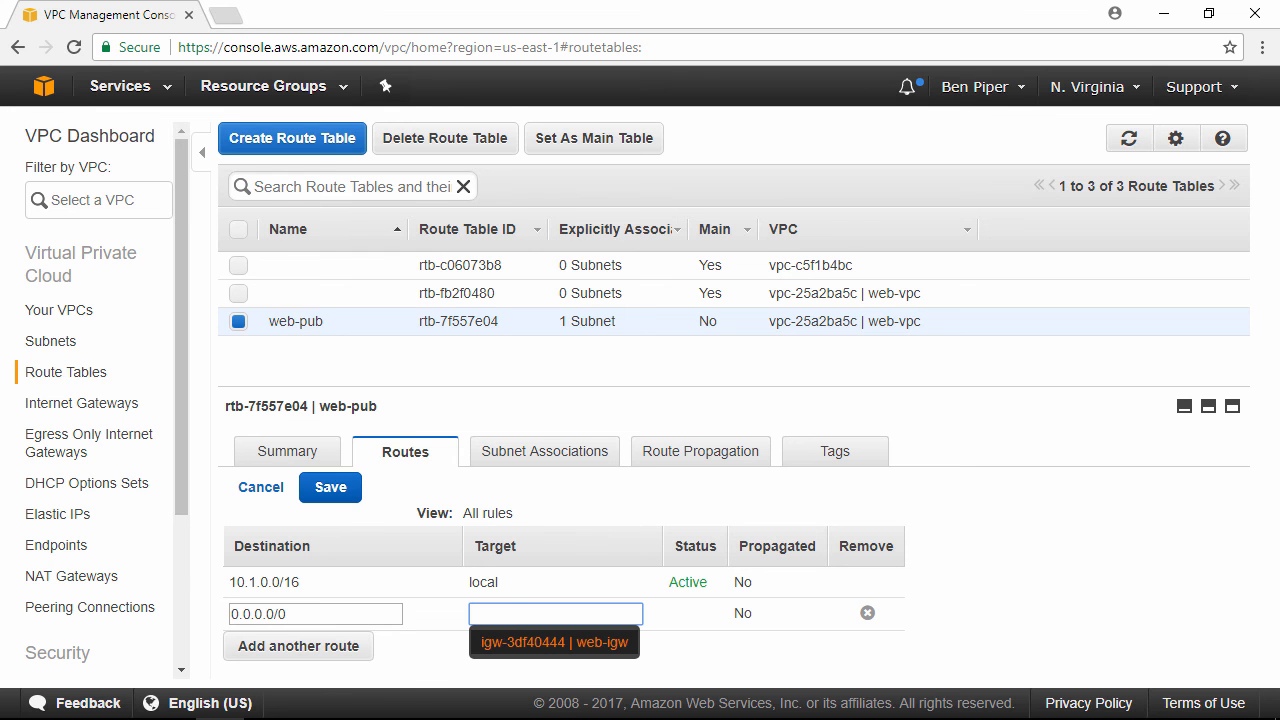
{"action": "left_click", "coordinate": [598, 641]}
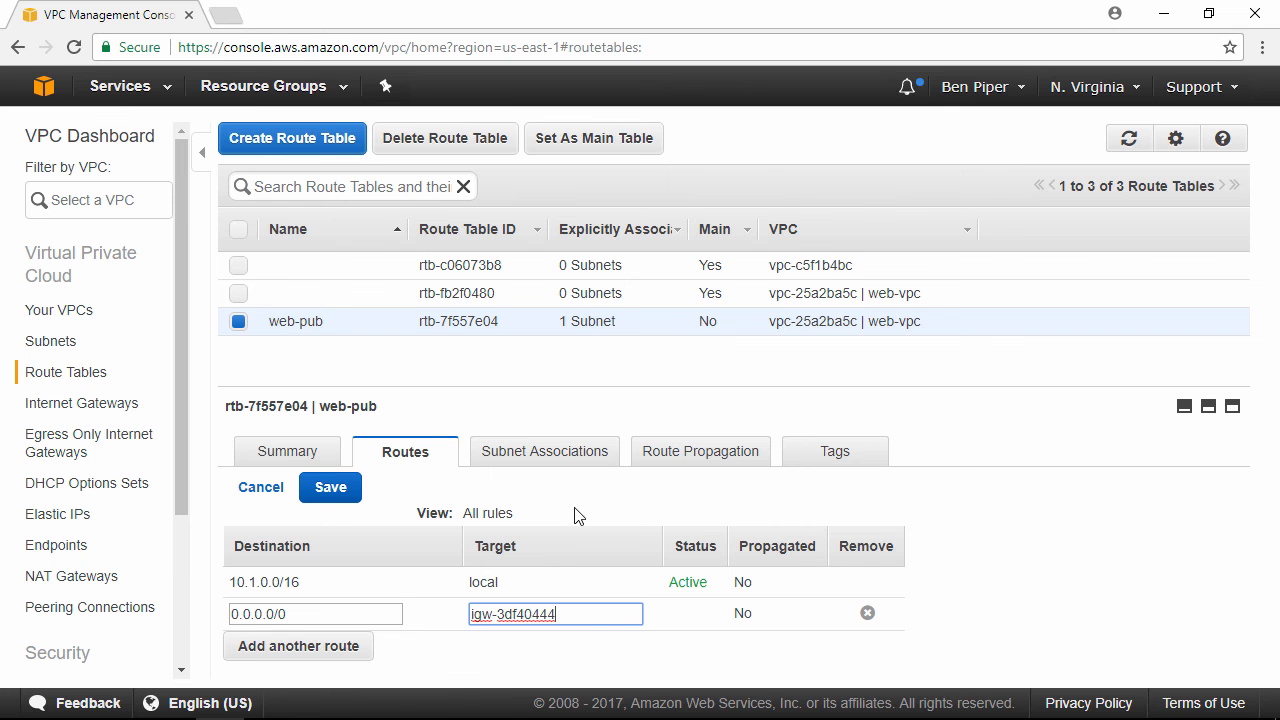
{"action": "left_click", "coordinate": [328, 494]}
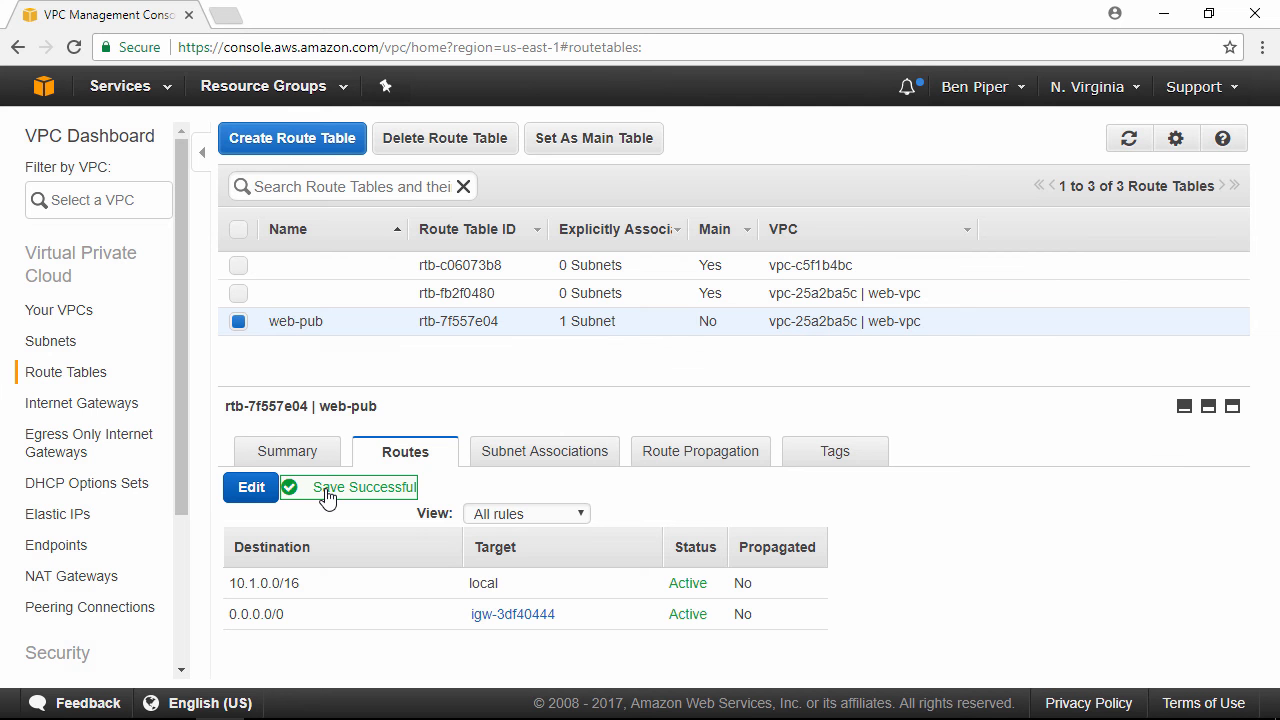